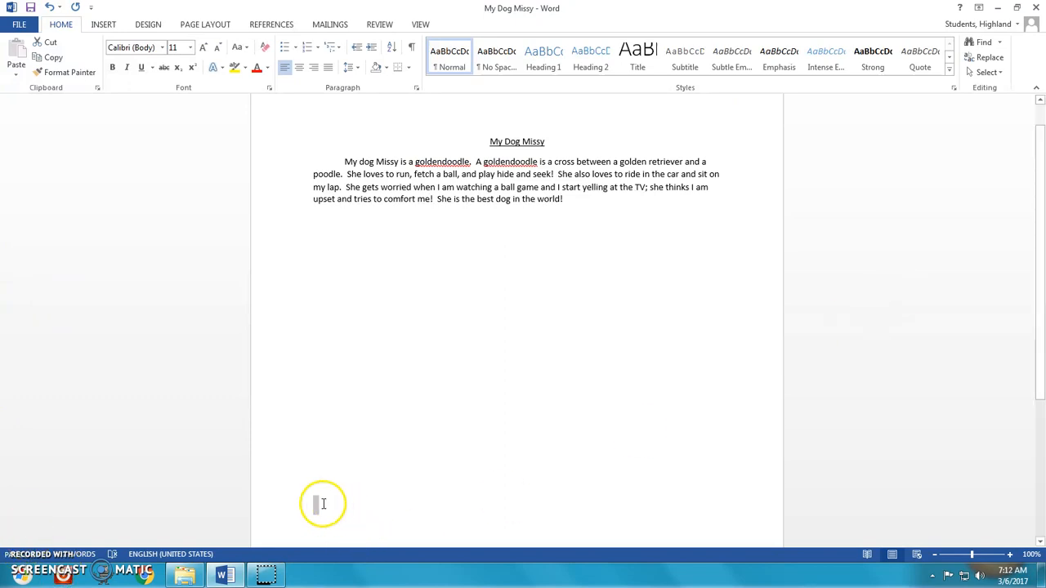
click(322, 504)
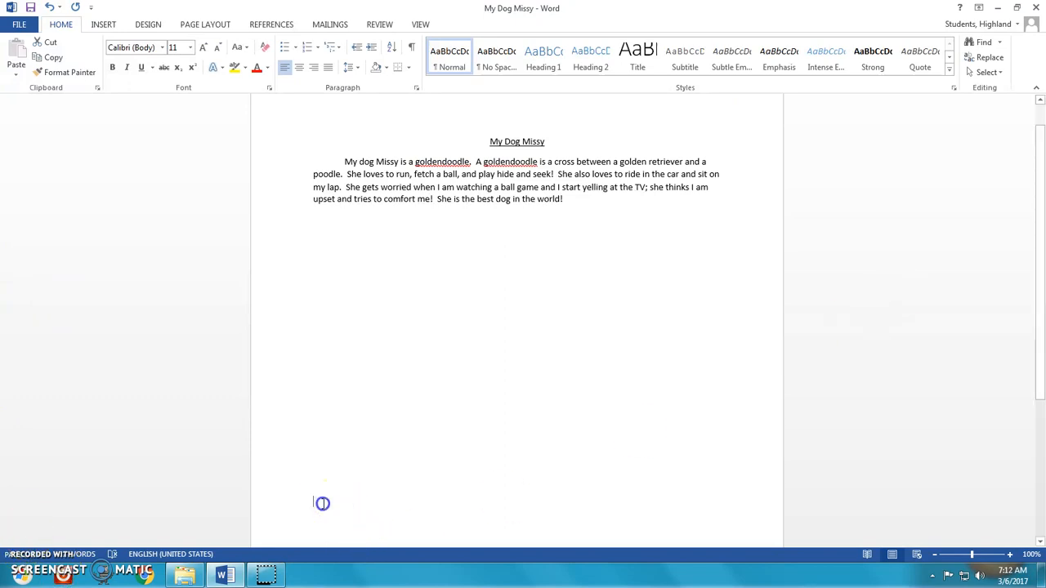
text(fon)
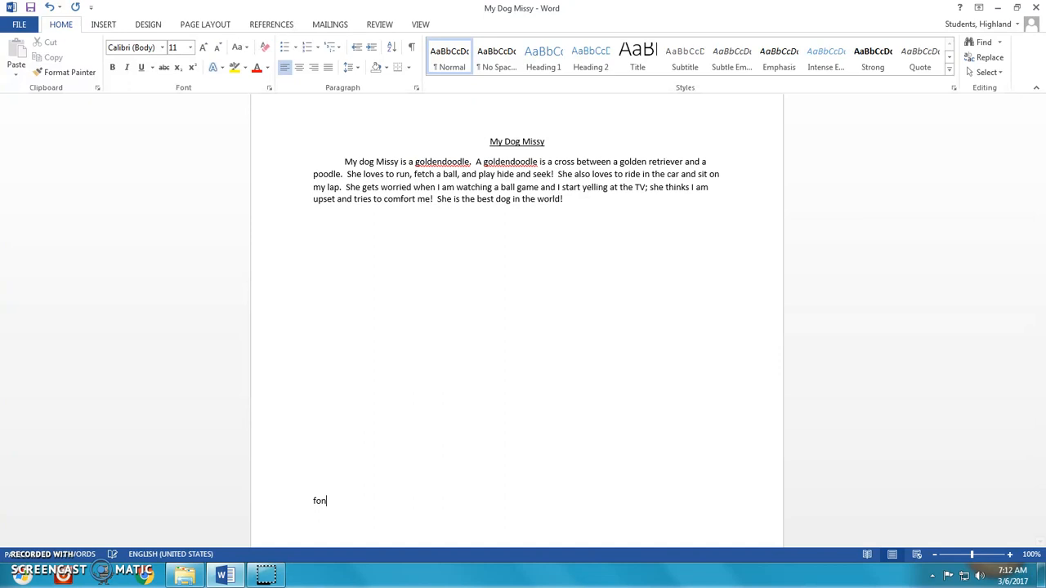
text(t)
key(BackSpace)
key(BackSpace)
key(BackSpace)
Step: Write the label "Font style" at font size 36 on the empty line well below the paragraph
click(190, 47)
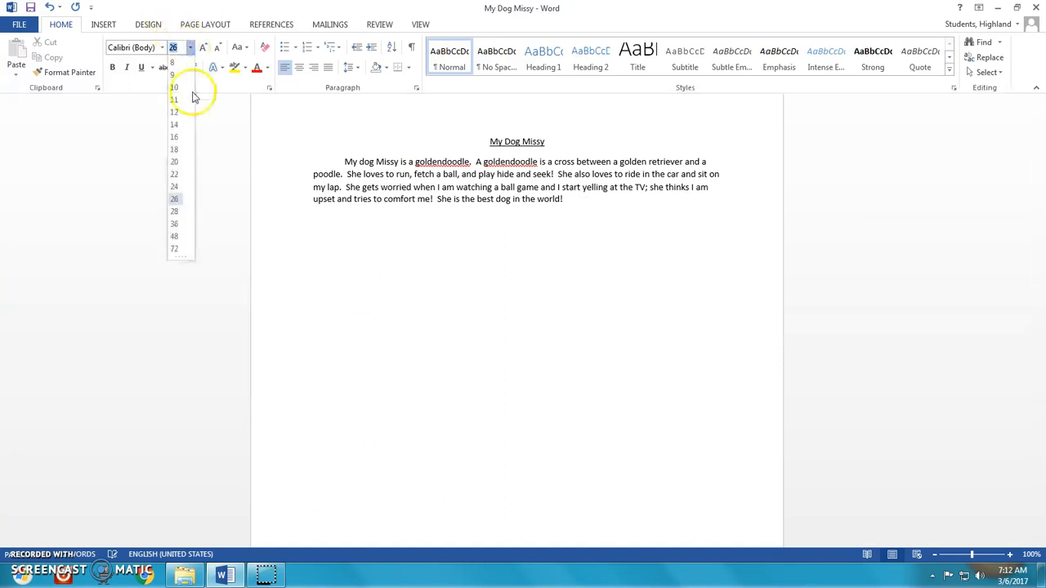
click(176, 224)
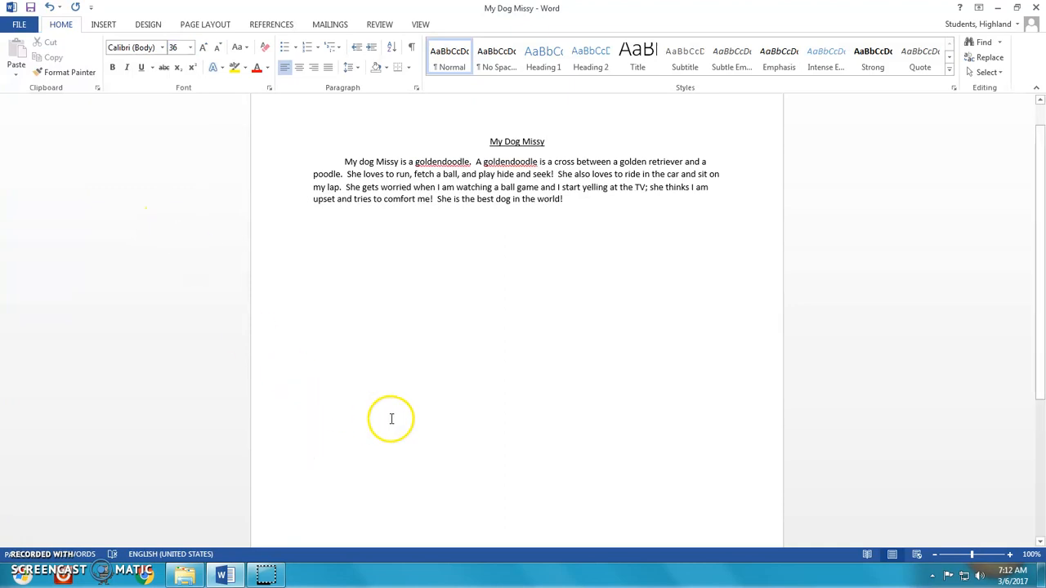
text(font)
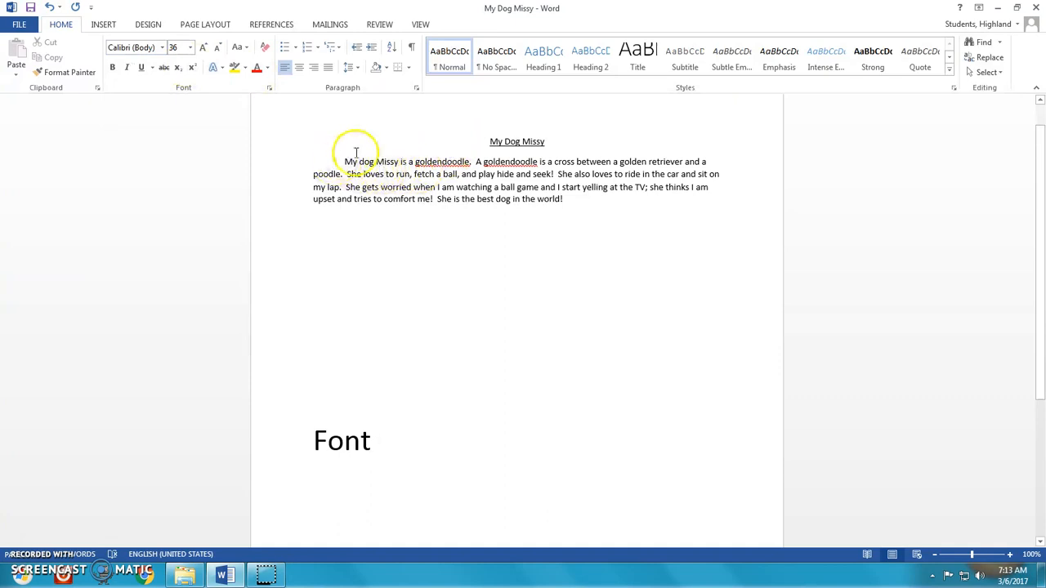
drag(489, 141, 580, 201)
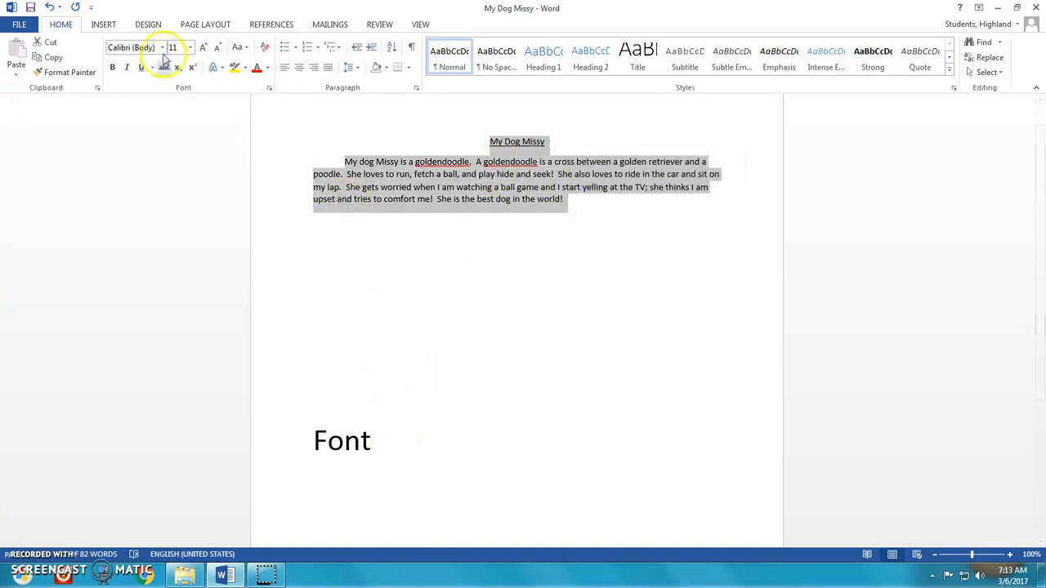
click(394, 444)
text(style)
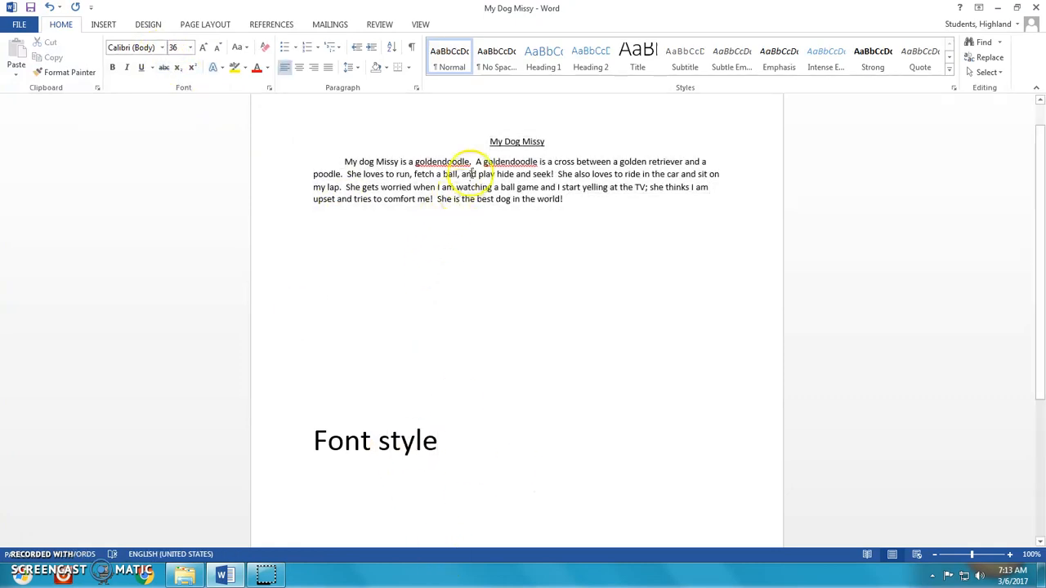
Step: Change the font of the title and the paragraph to Juice ITC
drag(490, 142, 572, 207)
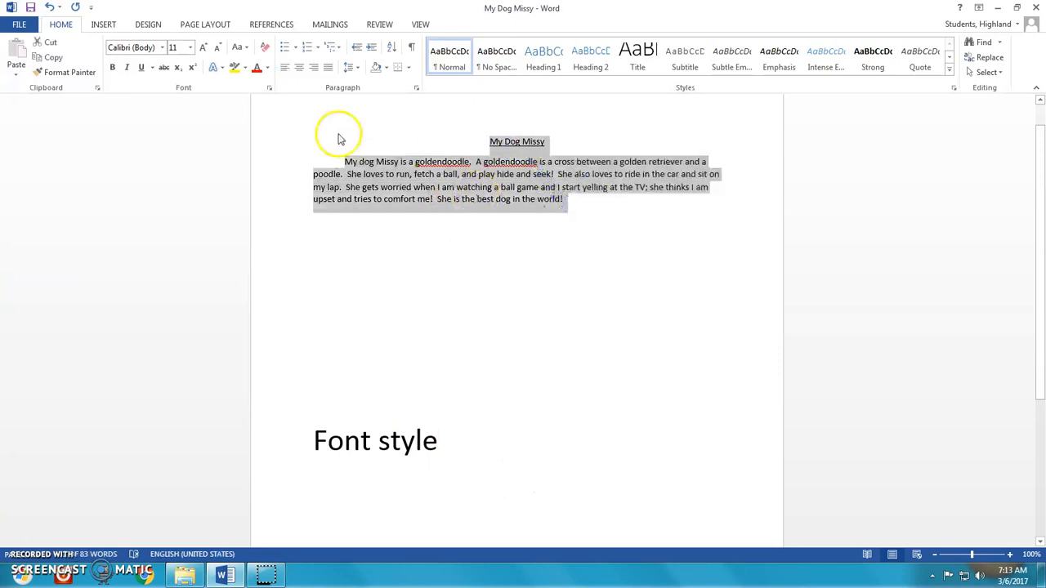
click(163, 48)
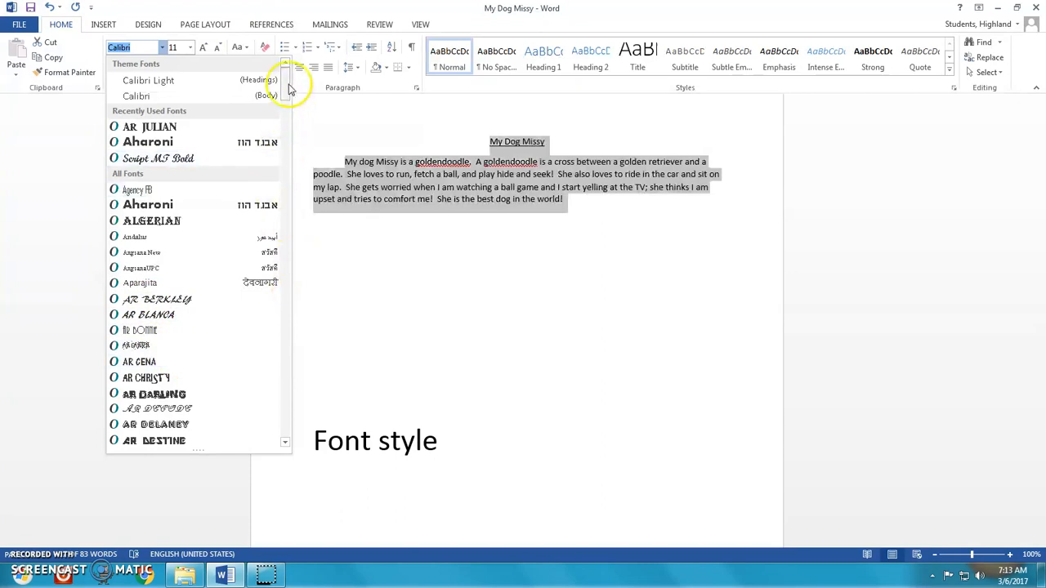
drag(286, 80, 289, 350)
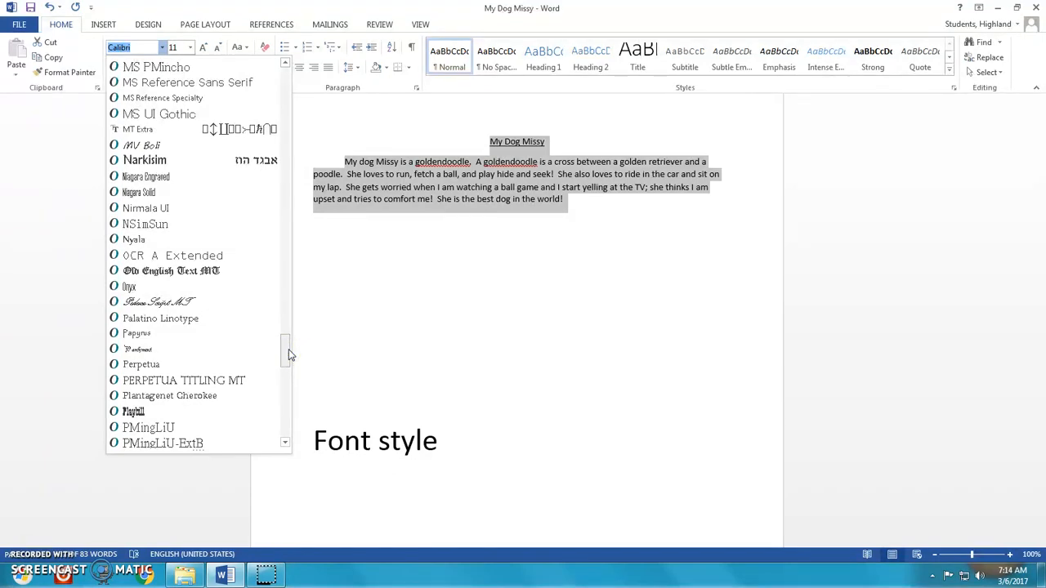
drag(289, 351, 291, 354)
drag(291, 354, 298, 264)
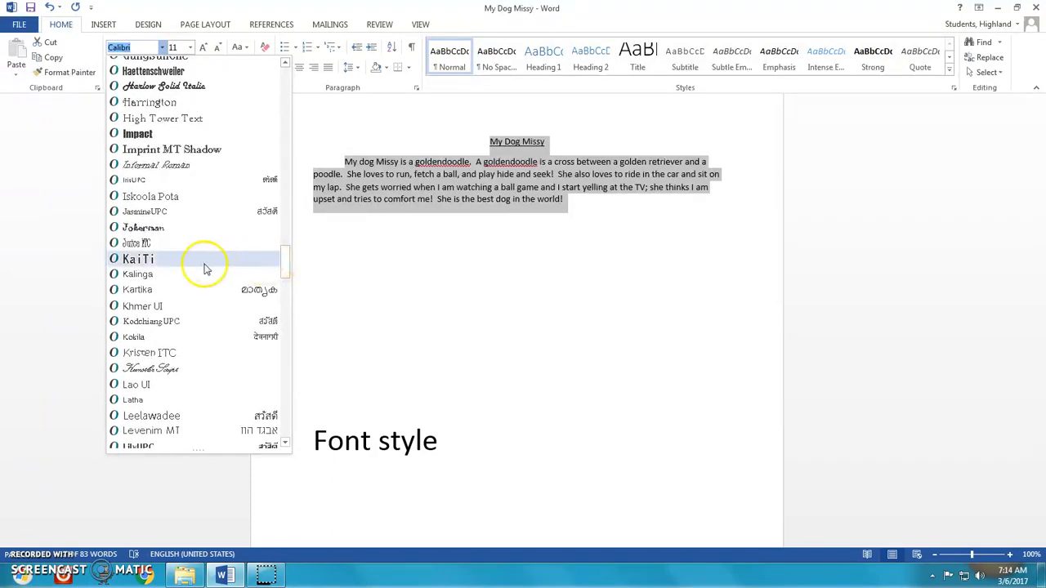
click(167, 245)
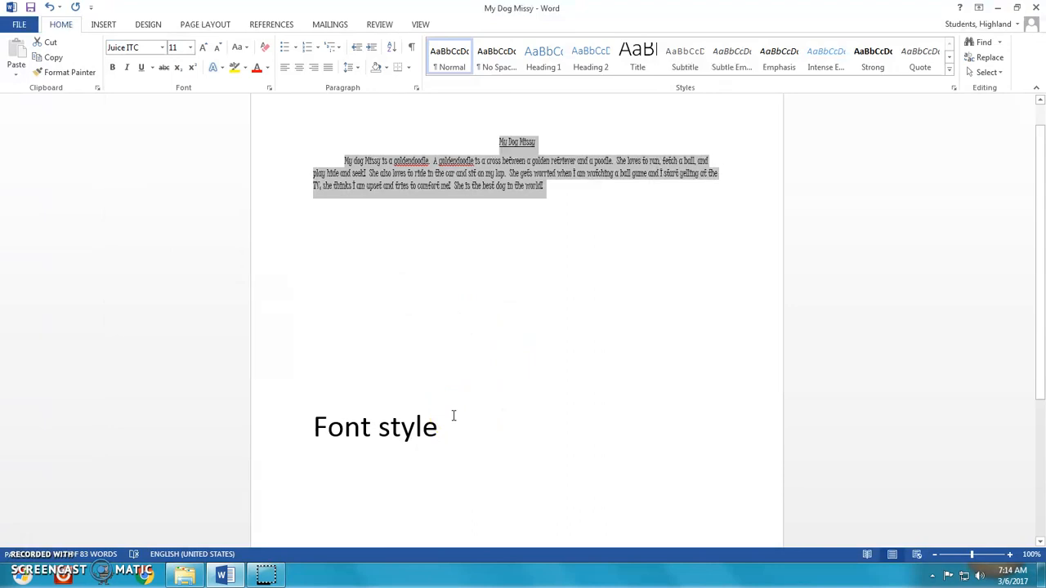
Step: Change the large label below the paragraph to read "Font size"
click(448, 432)
click(485, 421)
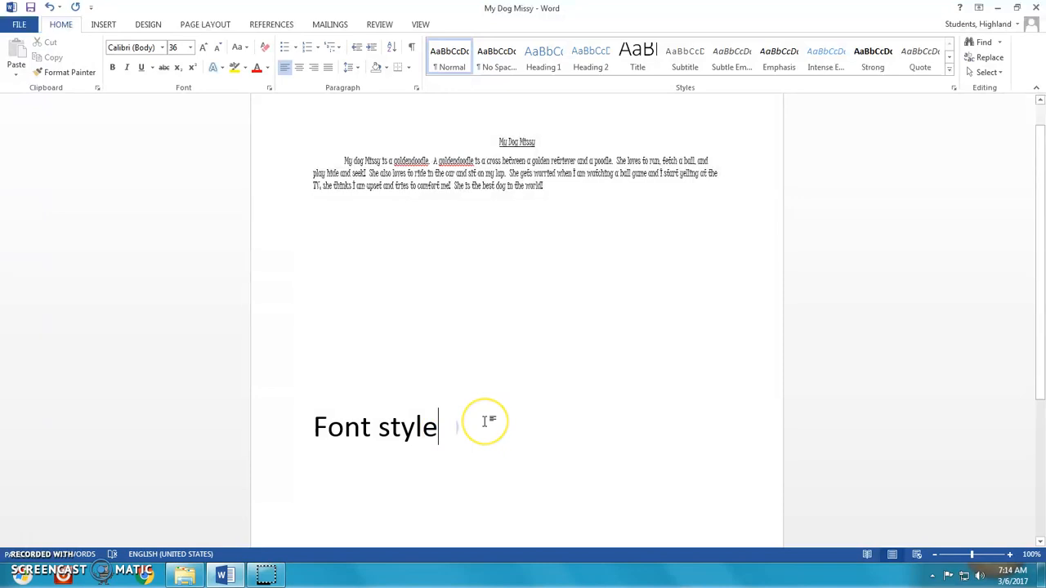
key(BackSpace)
key(BackSpace)
key(BackSpace)
key(BackSpace)
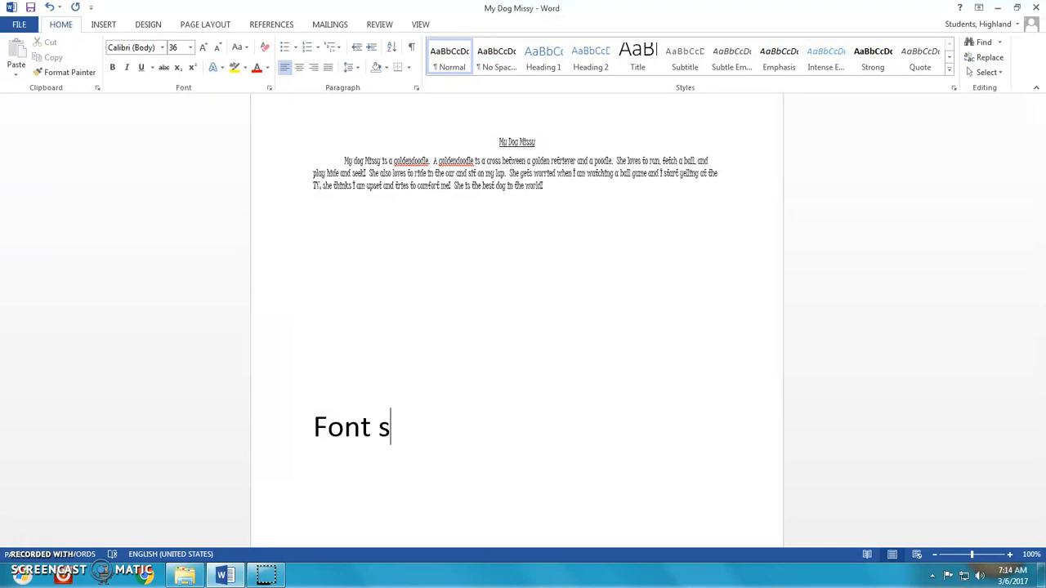
text(ize)
Step: Set the font size of the title and the paragraph to 16
drag(497, 142, 558, 184)
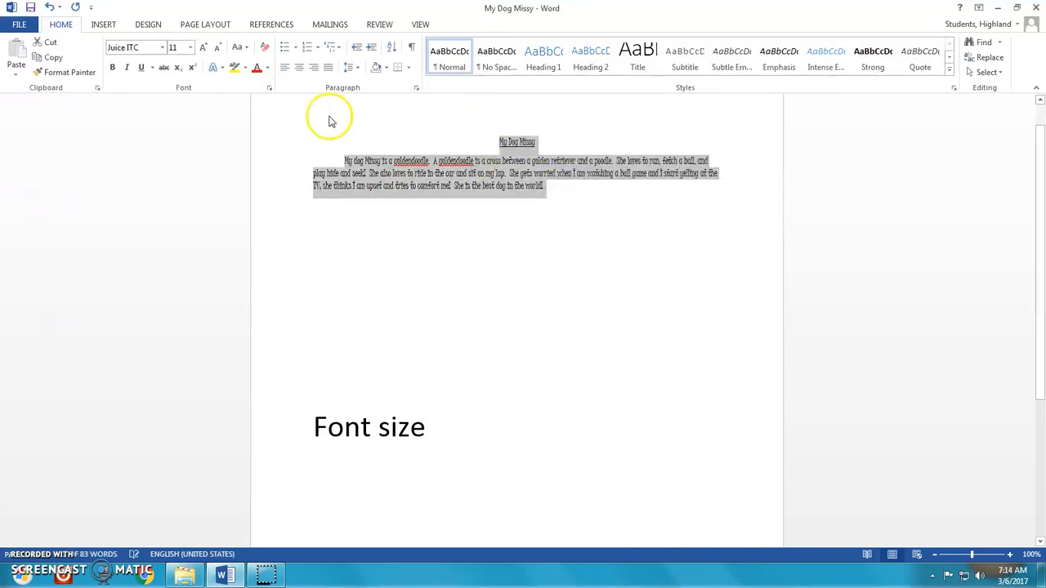
click(190, 48)
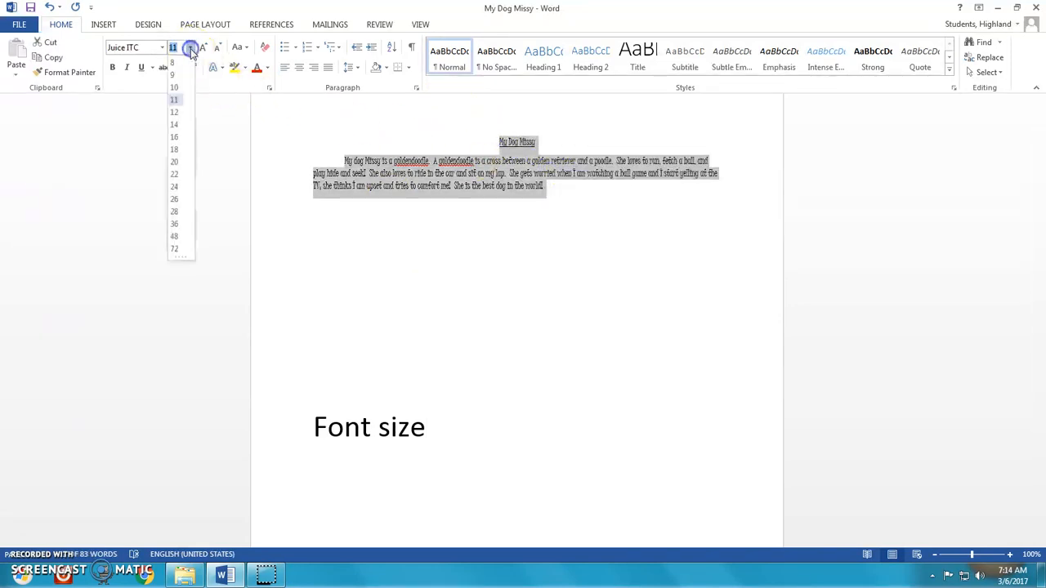
click(175, 139)
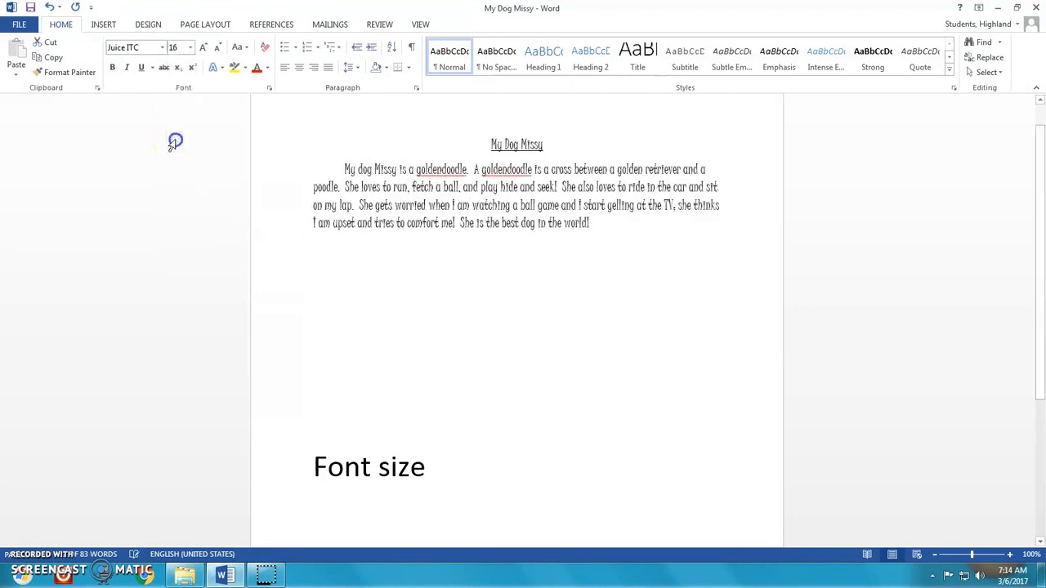
click(545, 253)
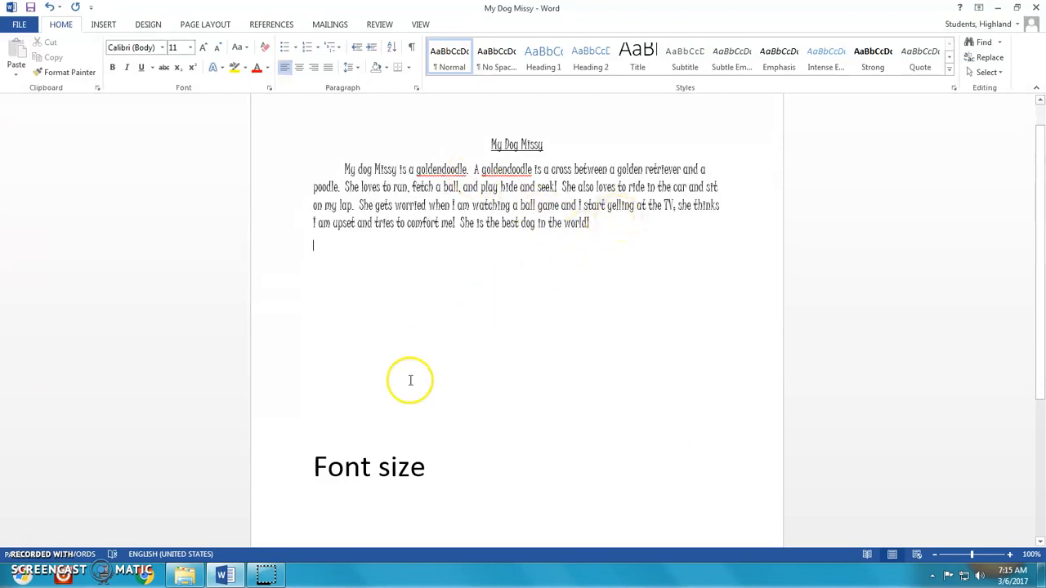
Step: Change the large label below the paragraph to read "Font color"
click(426, 466)
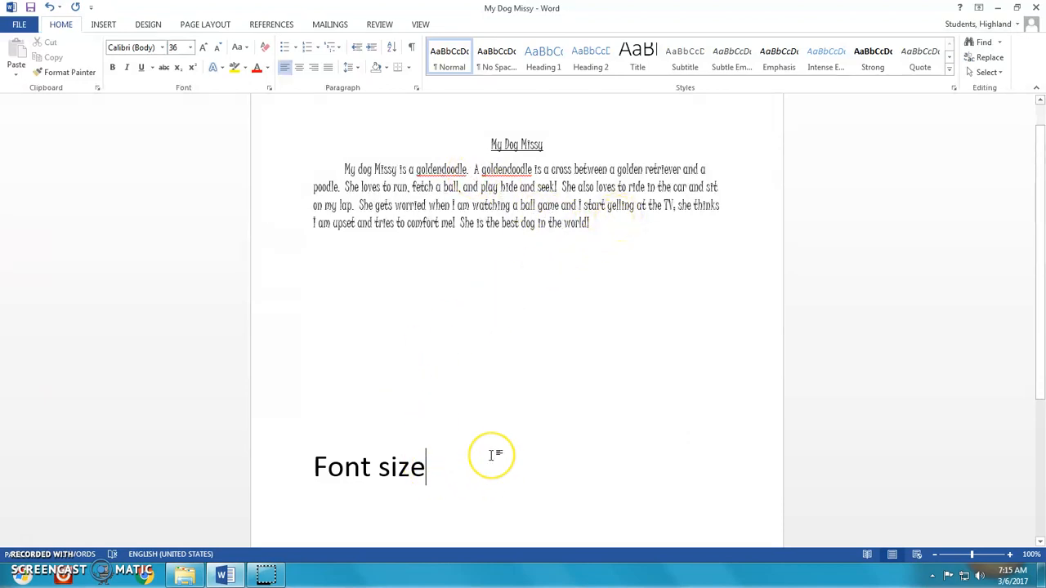
key(BackSpace)
key(BackSpace)
key(BackSpace)
key(BackSpace)
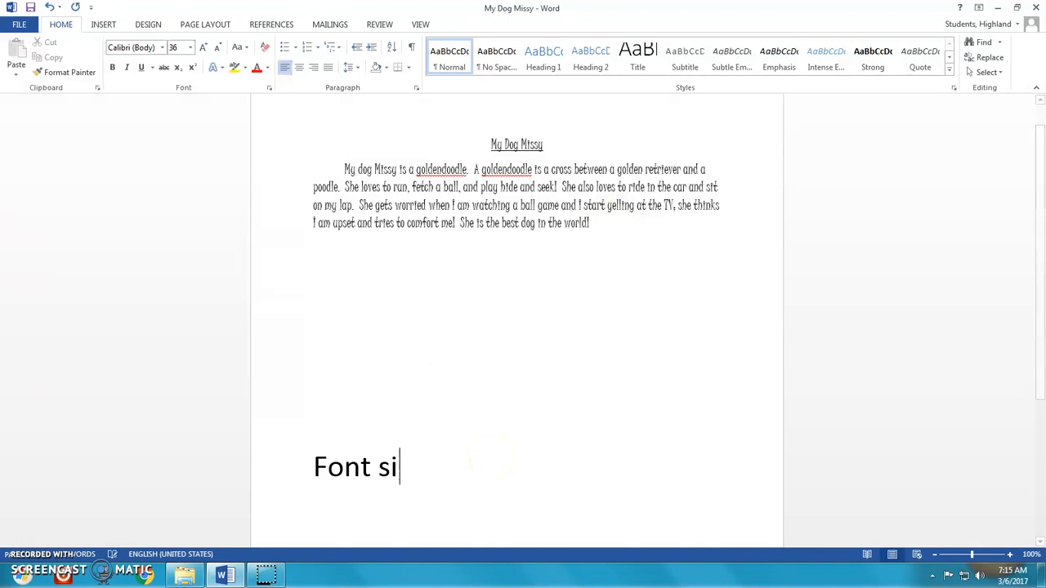
text(color)
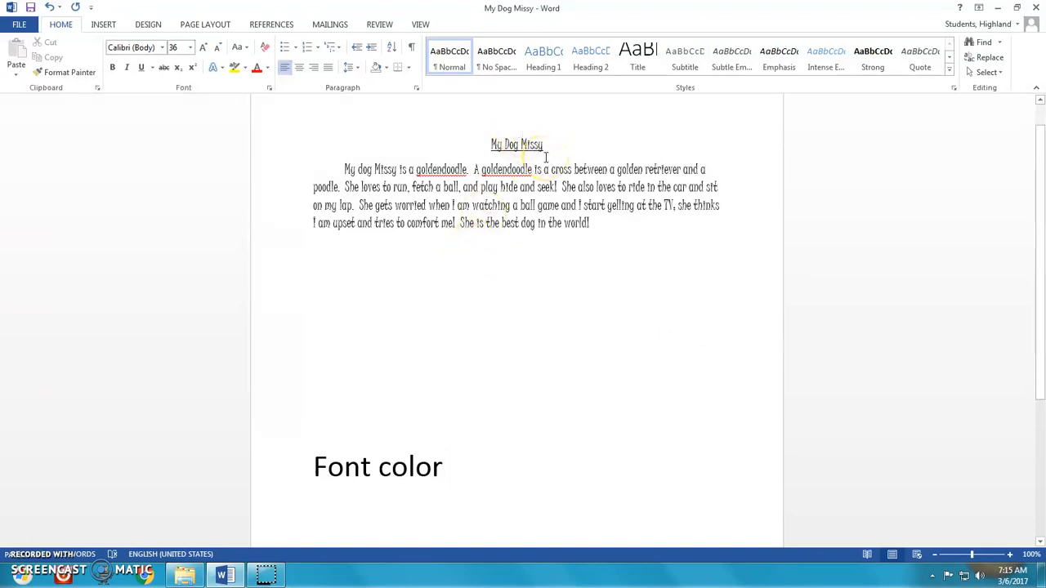
Step: Try to apply a custom magenta font color to the title "My Dog Missy"
click(532, 273)
click(489, 143)
drag(489, 143, 543, 143)
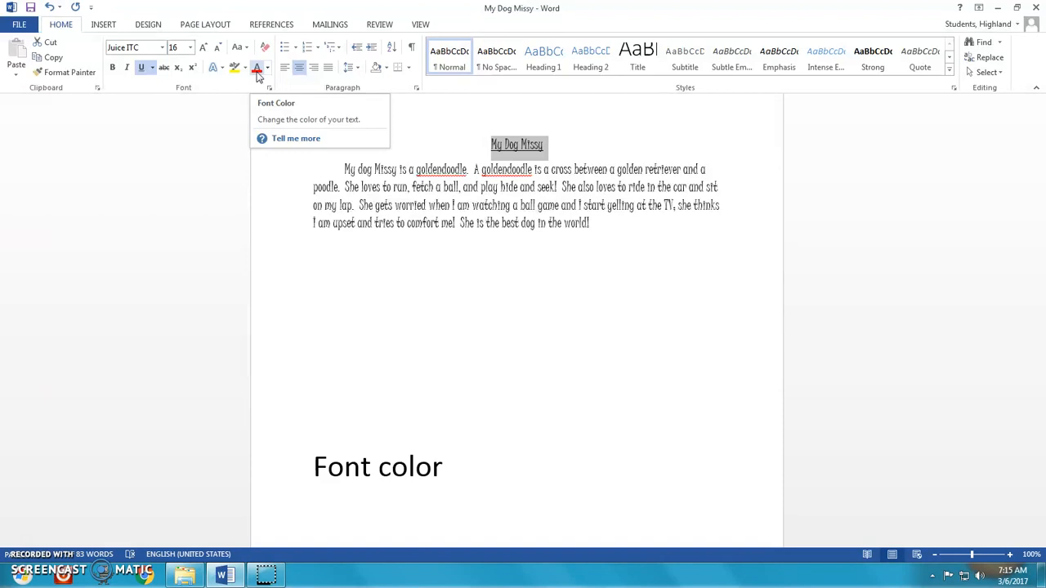
click(267, 71)
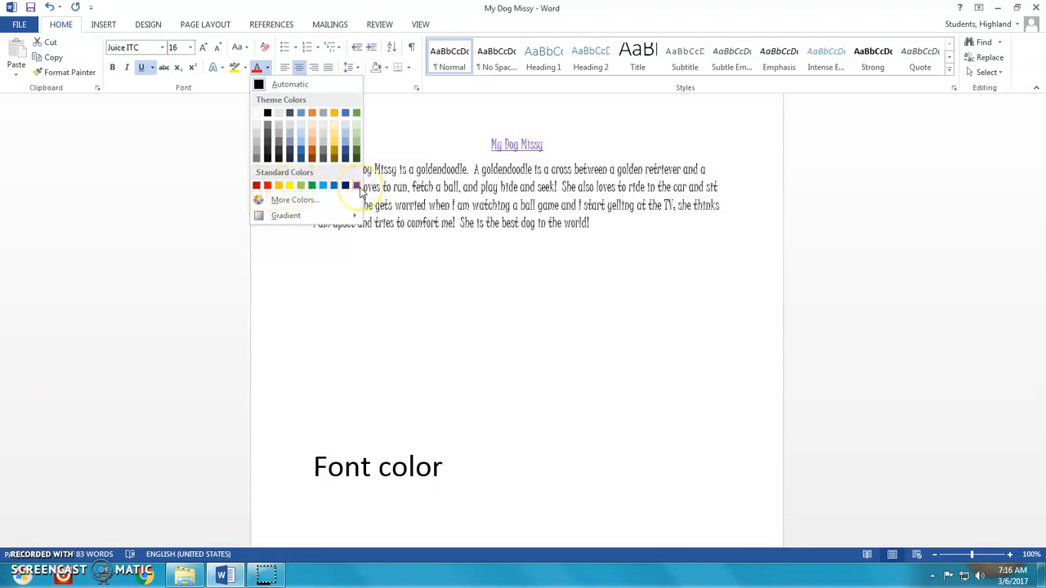
click(290, 201)
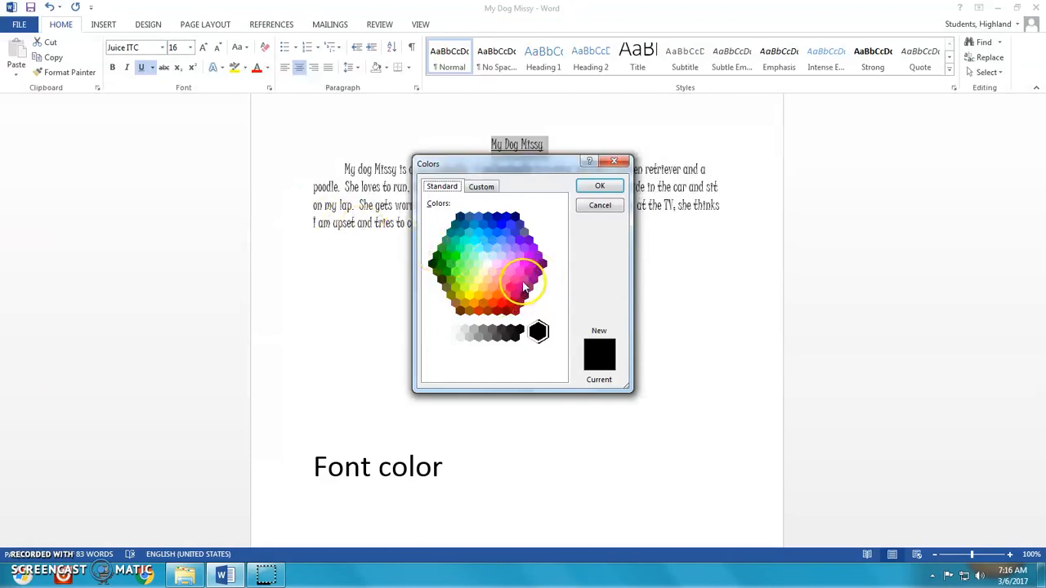
click(483, 188)
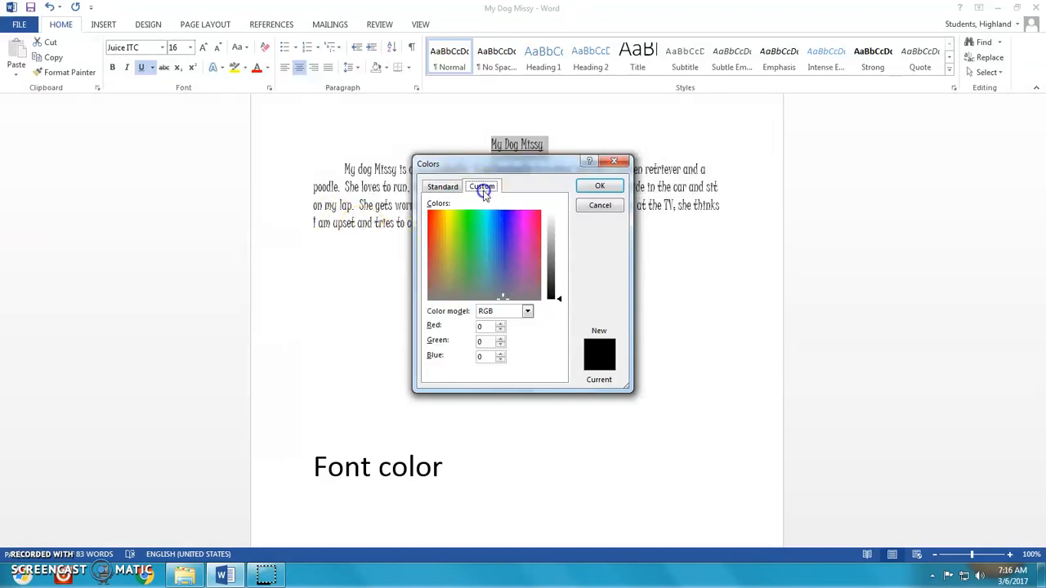
click(525, 253)
click(599, 185)
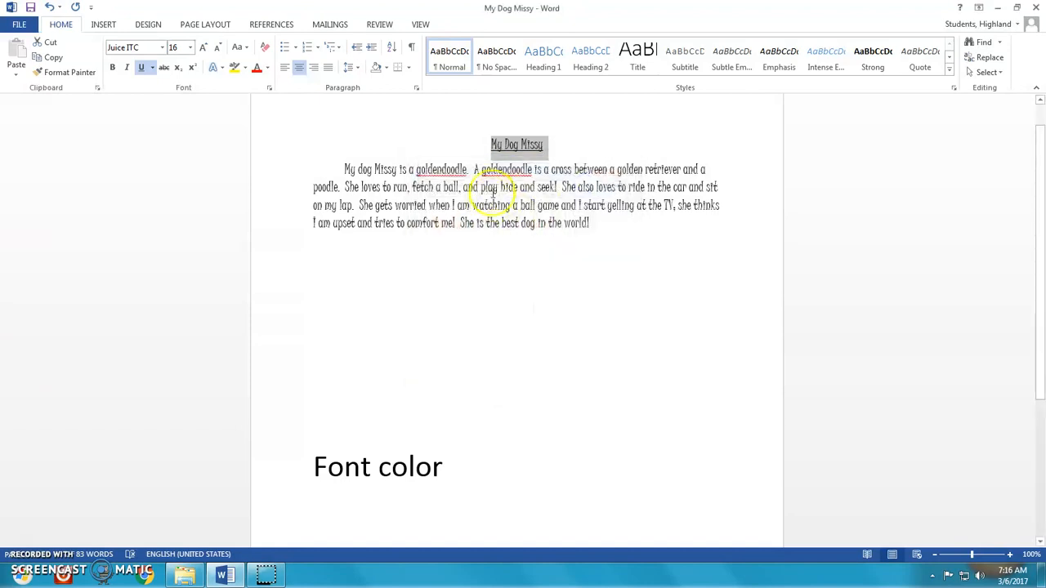
Step: Color the title "My Dog Missy" with a custom pink of RGB 234, 0, 117
click(267, 68)
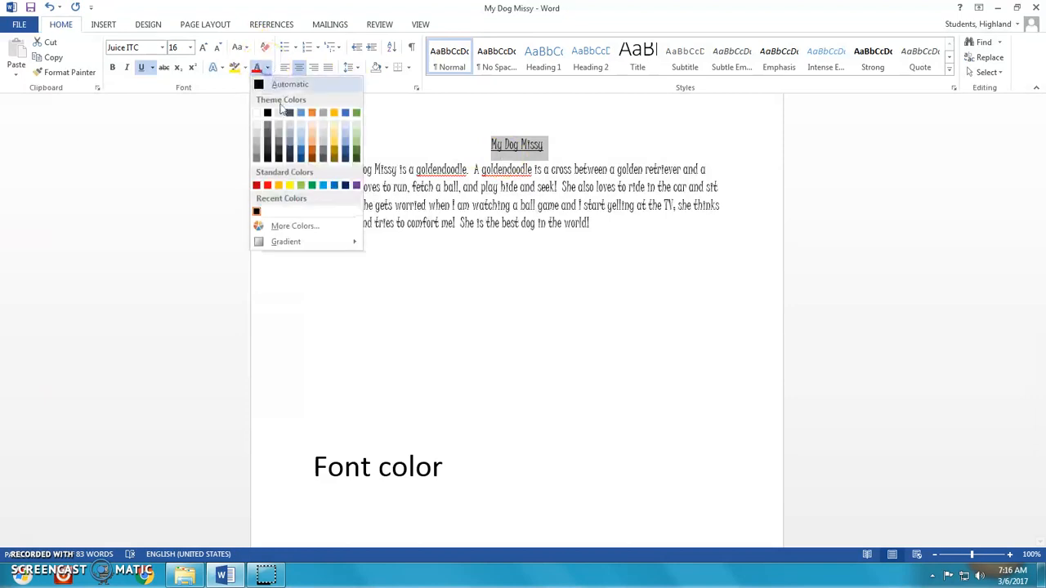
click(294, 226)
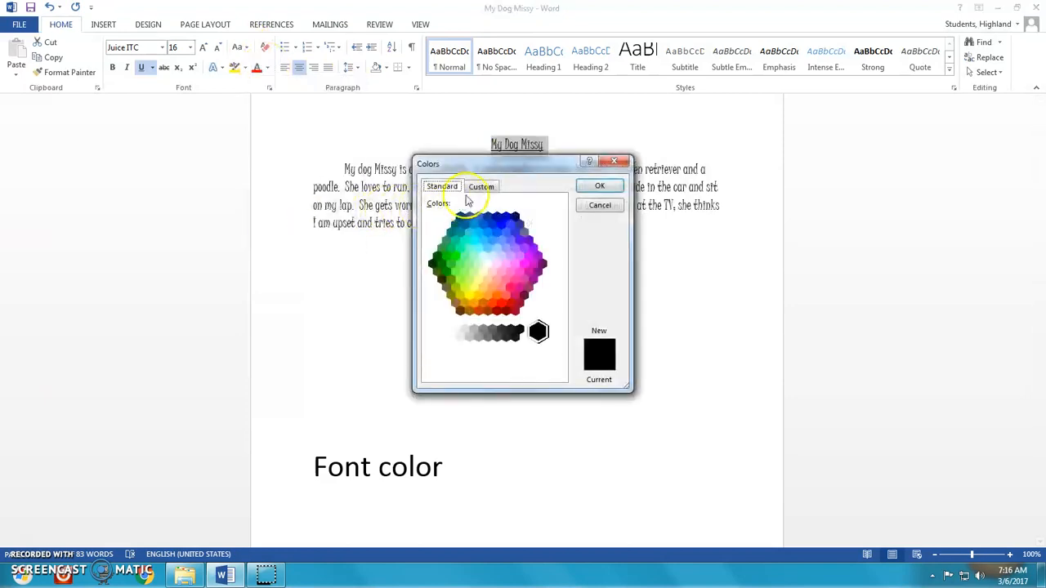
click(515, 280)
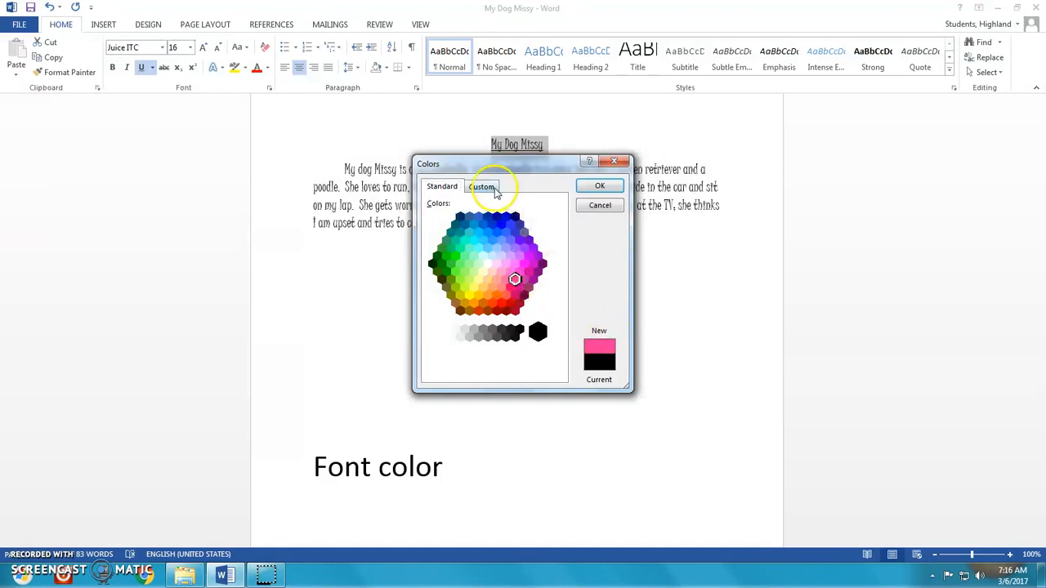
click(493, 188)
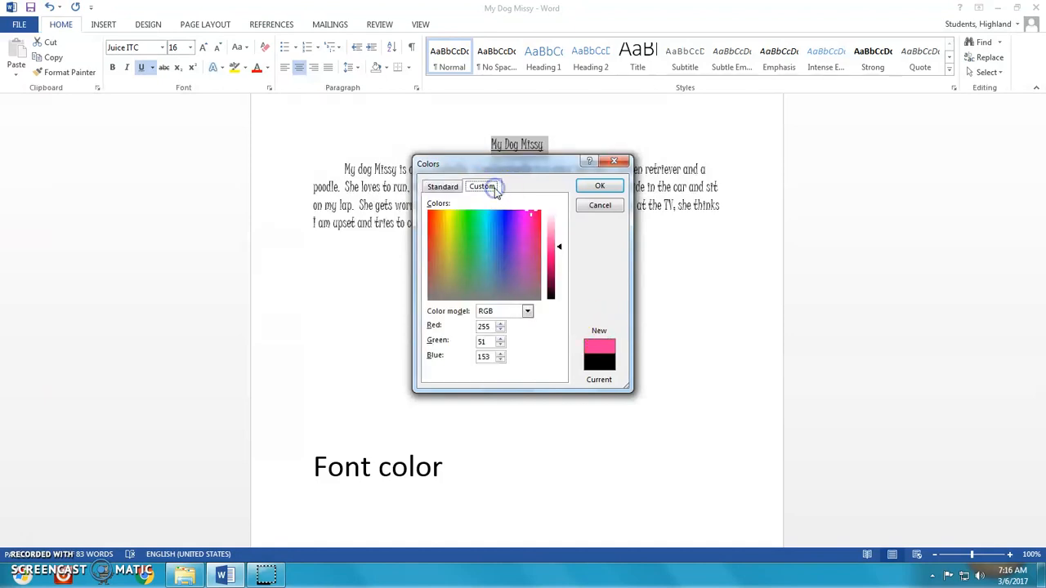
click(551, 260)
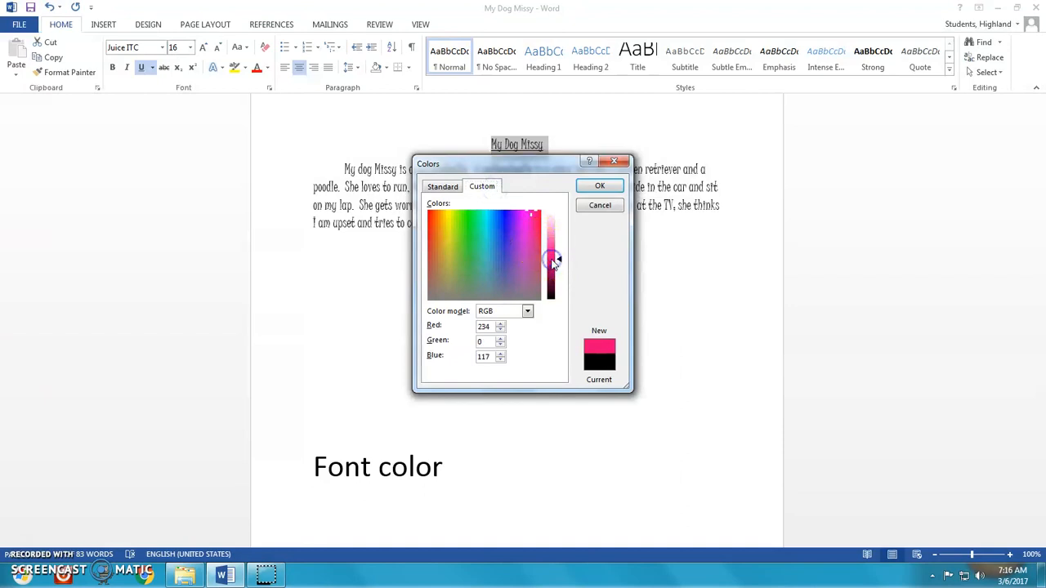
click(587, 191)
click(534, 338)
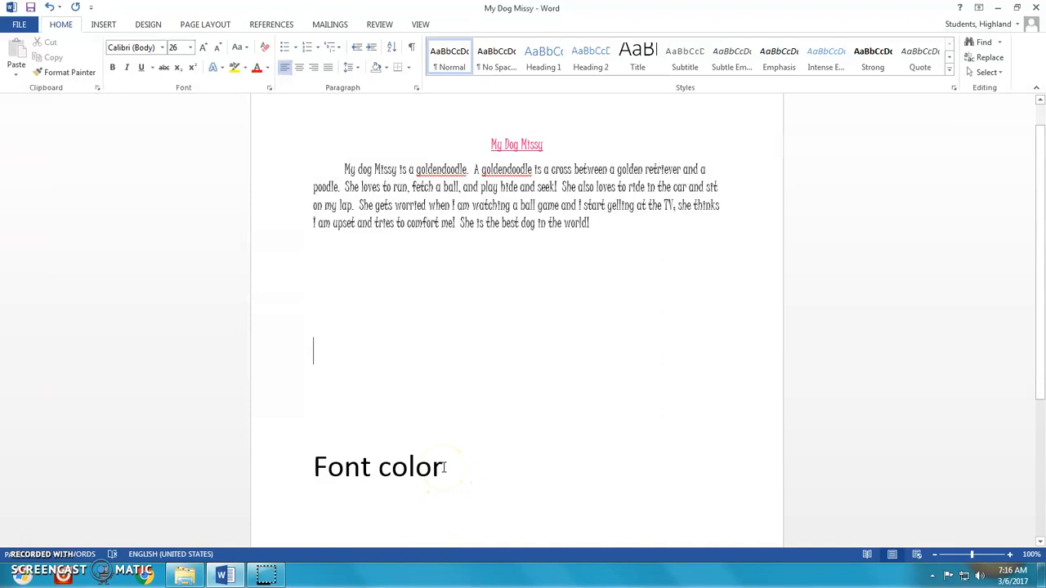
Step: Replace the entire large label below the paragraph with "Insert picture"
click(505, 482)
key(BackSpace)
key(BackSpace)
key(BackSpace)
key(BackSpace)
key(BackSpace)
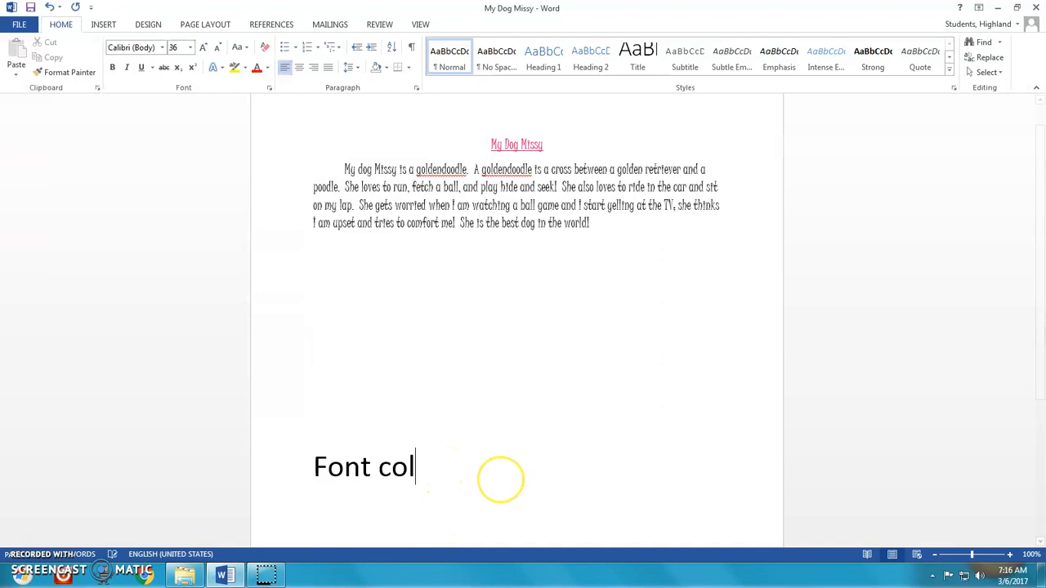
key(BackSpace)
key(BackSpace)
key(BackSpace)
key(BackSpace)
key(BackSpace)
text(Insert pic)
text(ut)
key(BackSpace)
key(BackSpace)
text(ture)
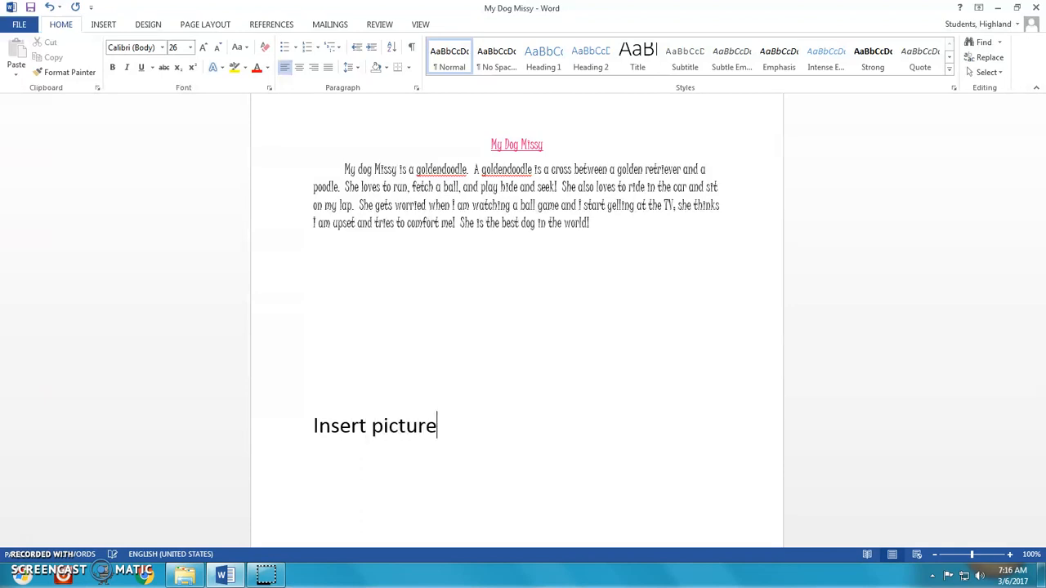
Step: Start a new line below the paragraph and search Bing online pictures for "goldendoodle"
click(603, 228)
key(Return)
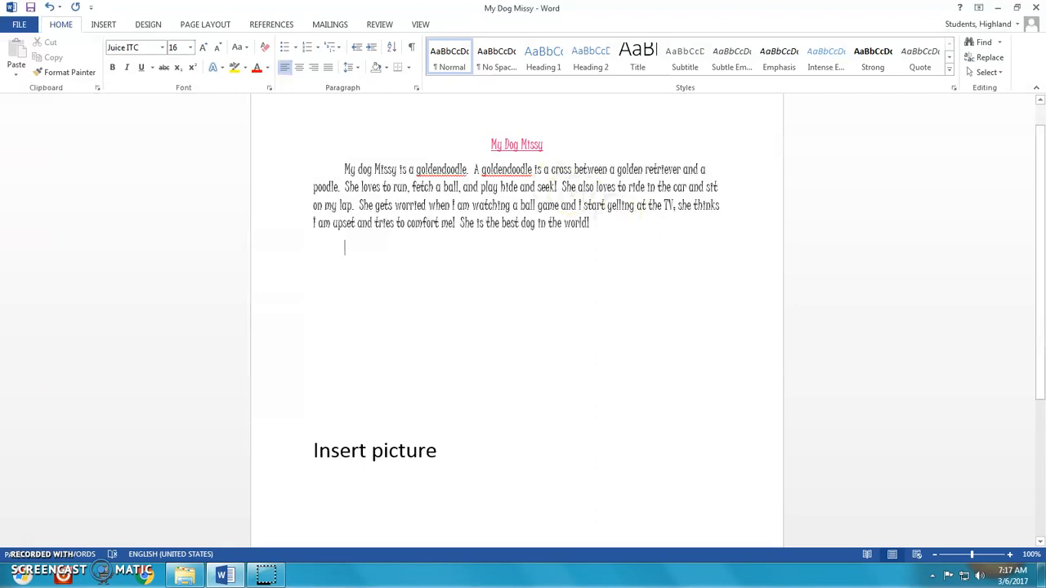
click(101, 25)
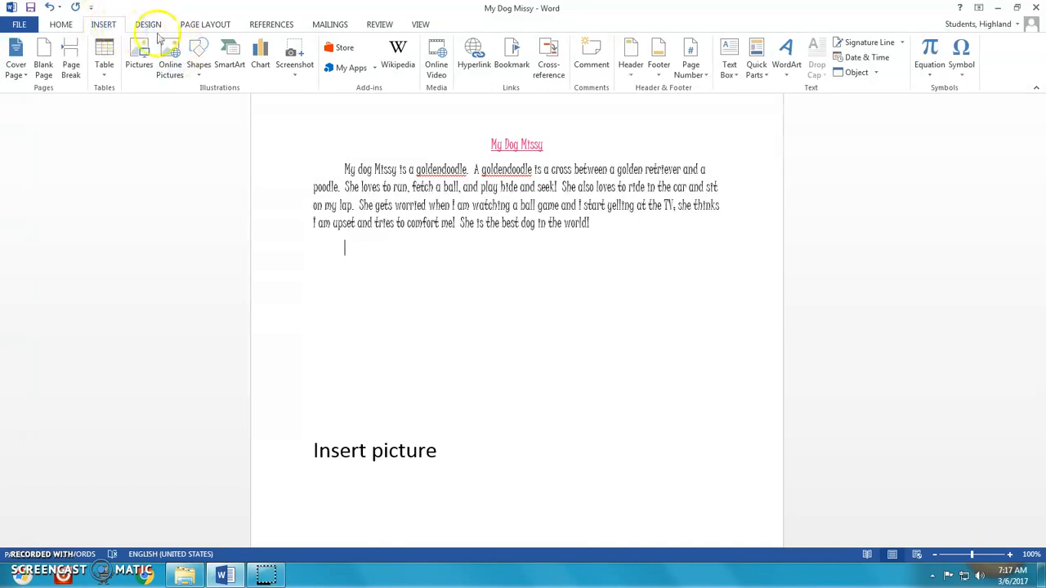
click(176, 72)
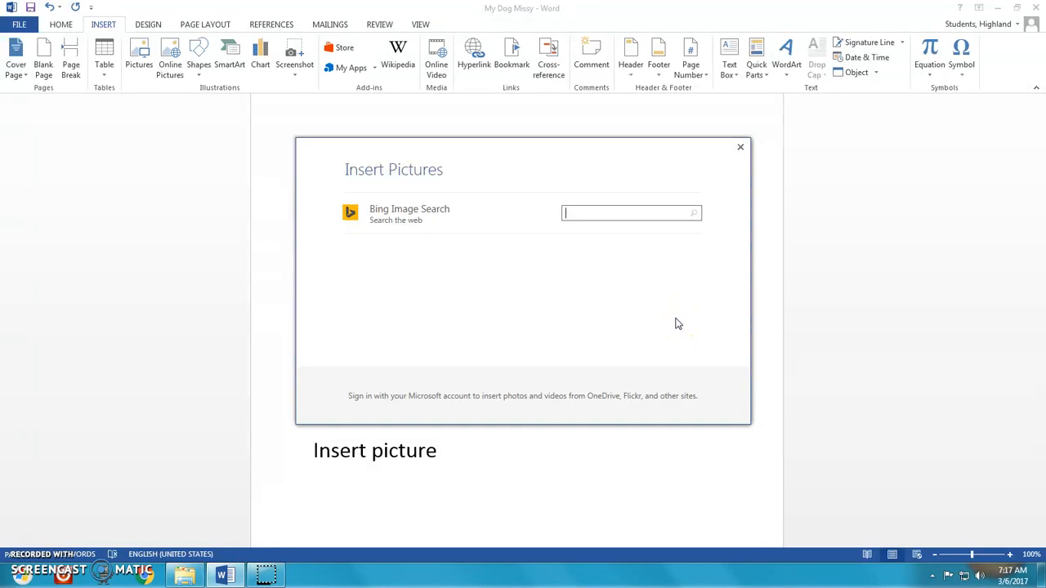
text(goldendoodle)
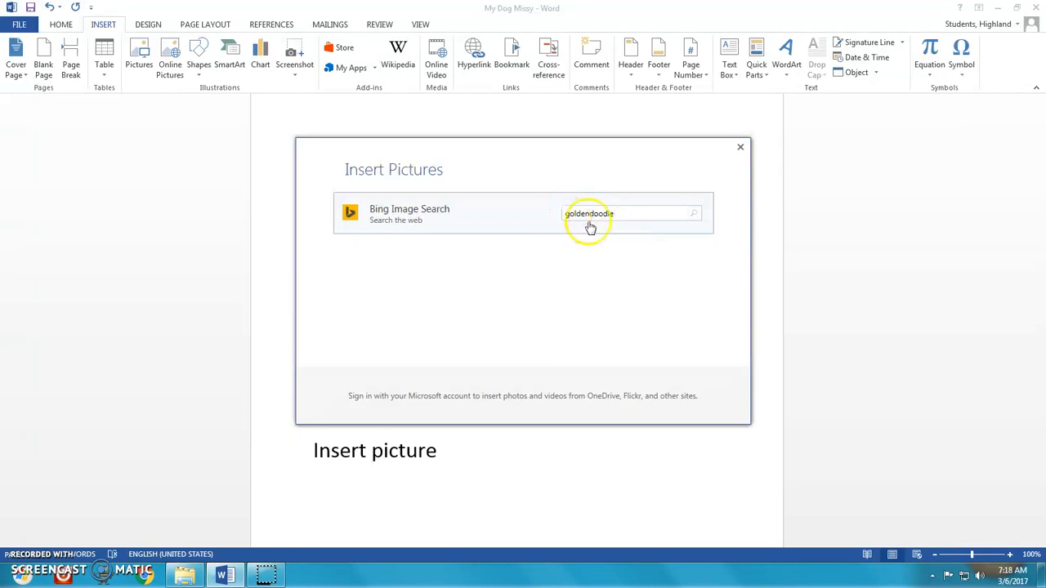
click(696, 218)
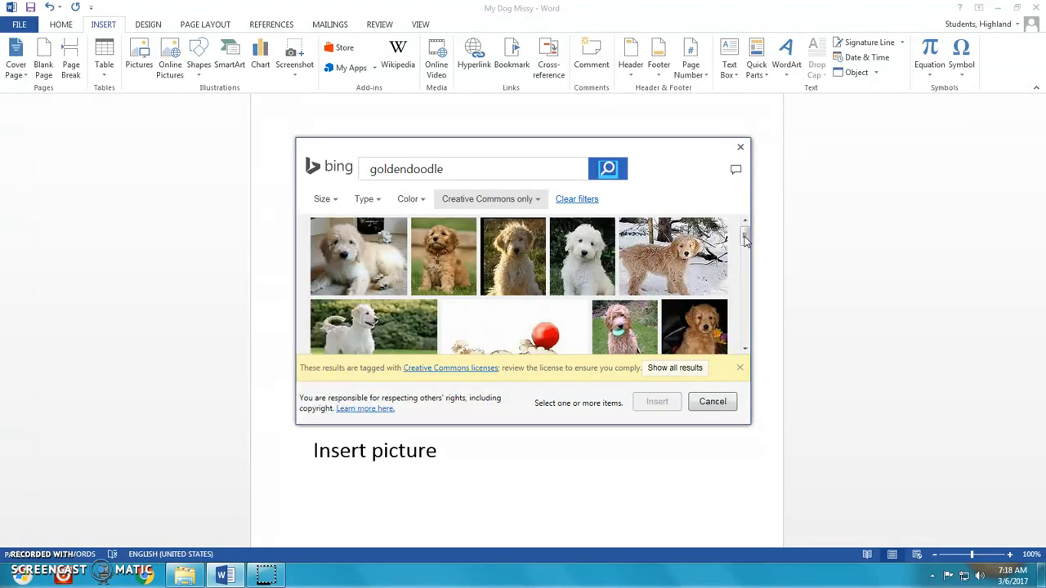
Step: Insert the search-result picture of the sitting goldendoodle with a turquoise ball in its mouth below the paragraph
mouse_move(744, 237)
mouse_down()
mouse_move(745, 270)
mouse_move(745, 233)
mouse_up()
click(508, 172)
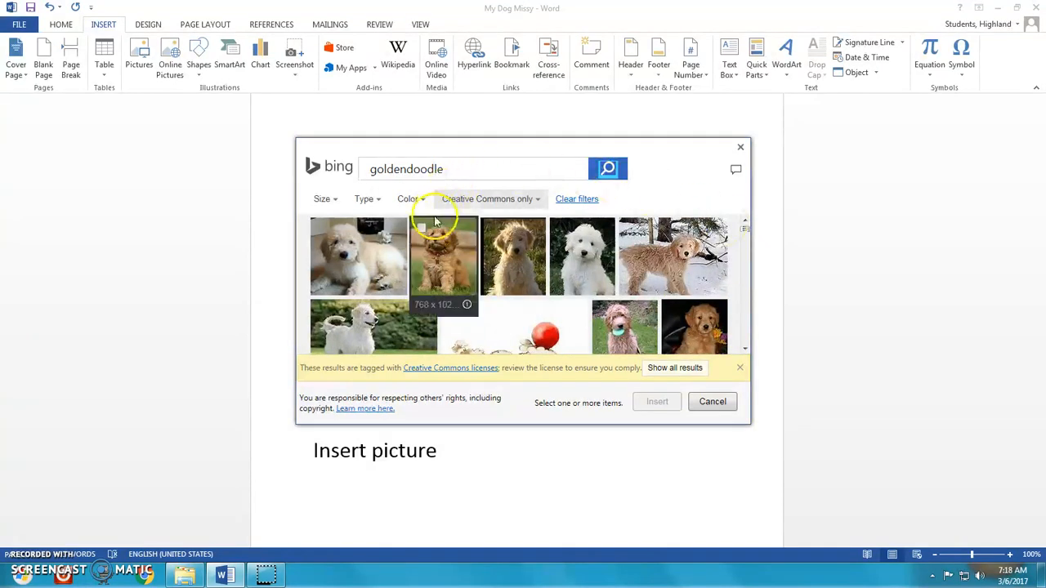
click(645, 334)
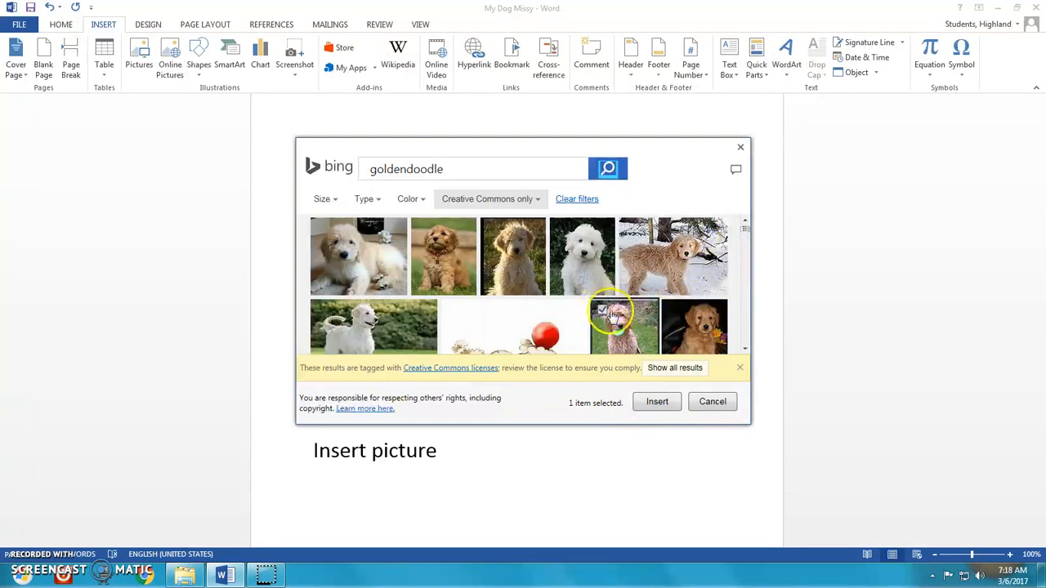
click(657, 403)
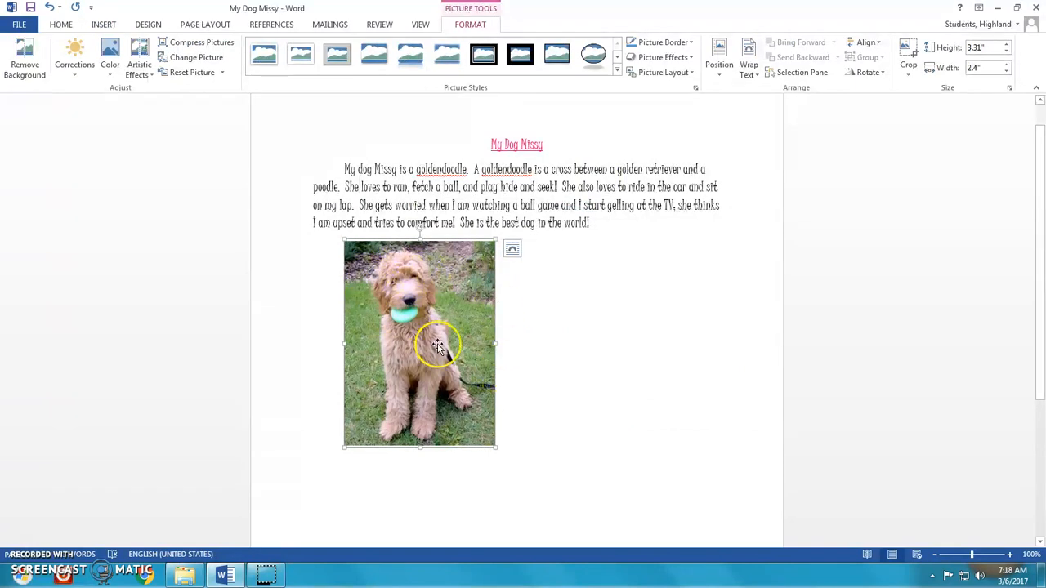
Step: Search online pictures for "goldendoodle" again and insert the same dog picture in front of the paragraph's first word
click(345, 166)
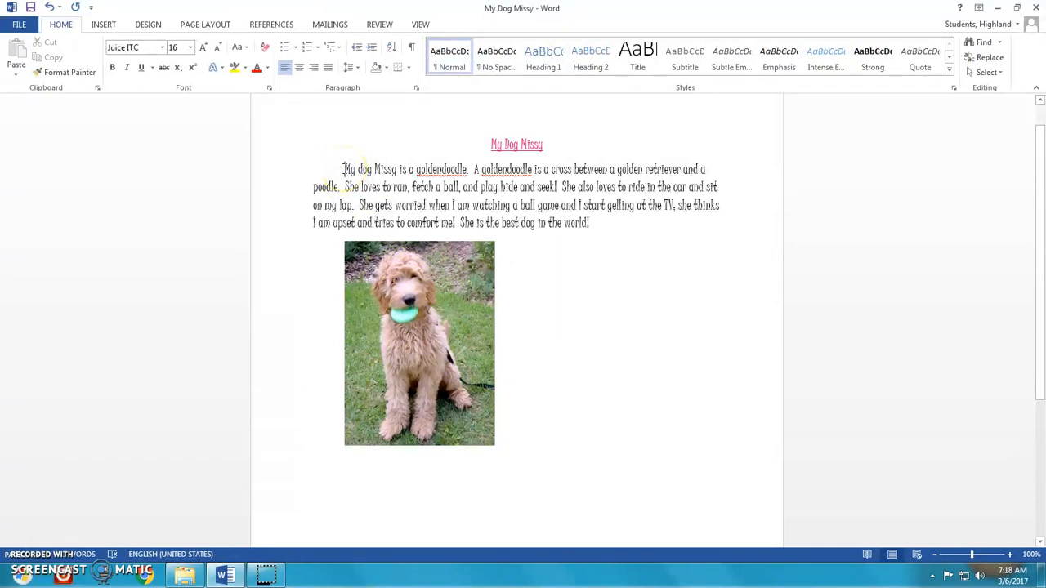
click(104, 24)
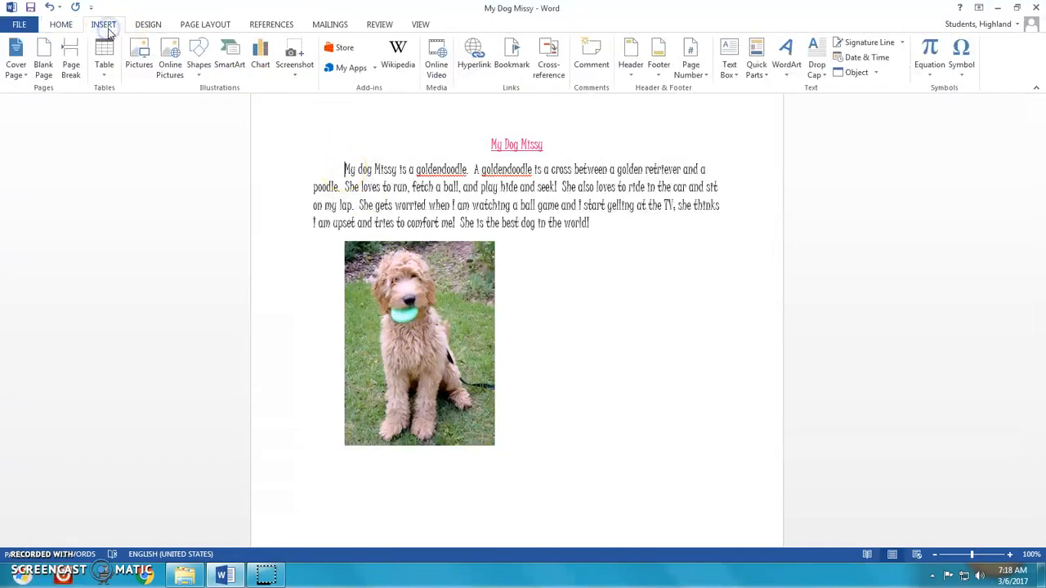
click(170, 51)
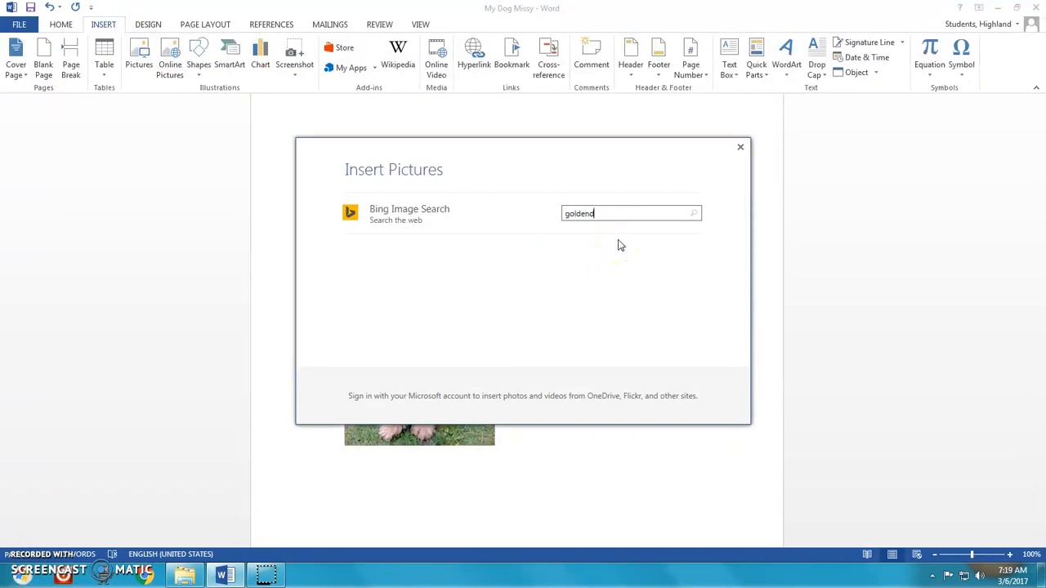
click(698, 214)
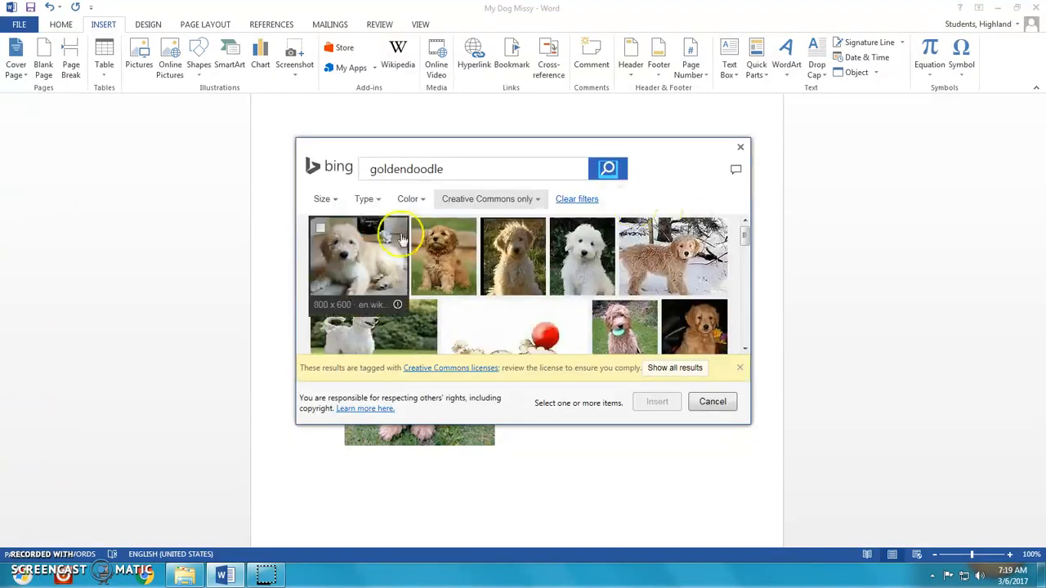
click(618, 335)
click(652, 401)
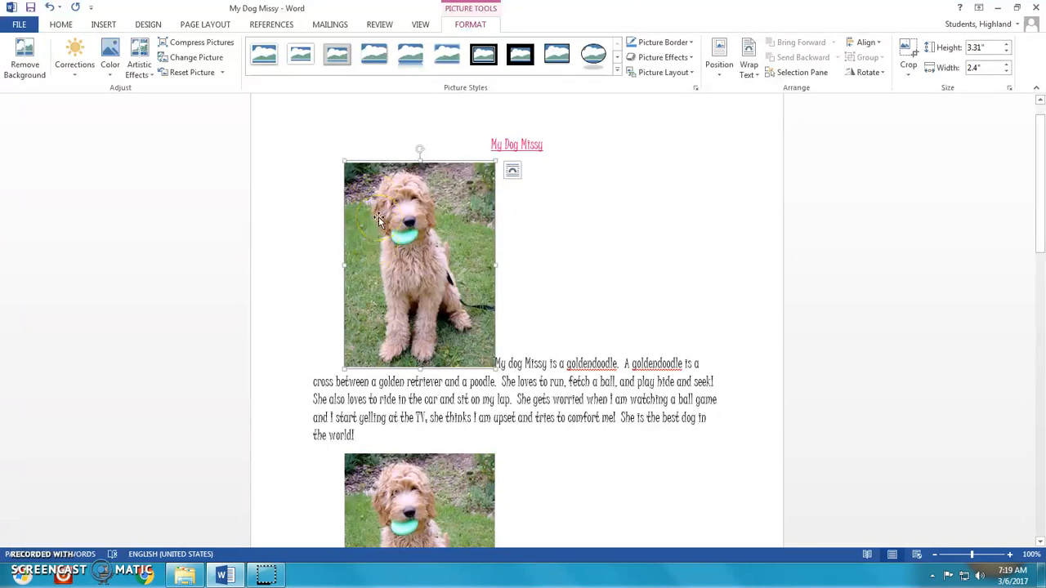
Step: Cut the duplicate dog picture from the beginning of the paragraph
click(47, 10)
click(402, 255)
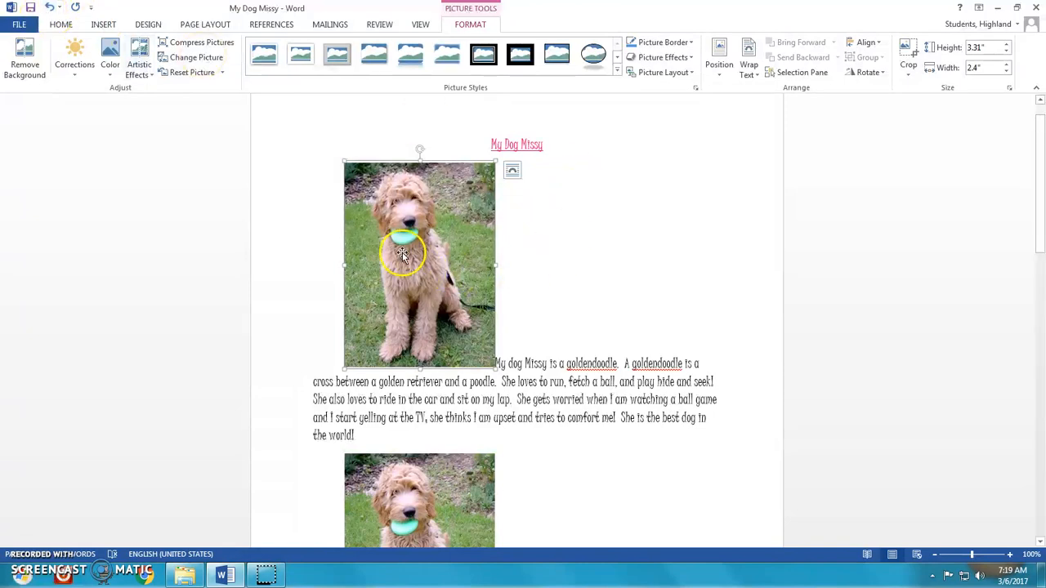
right_click(402, 255)
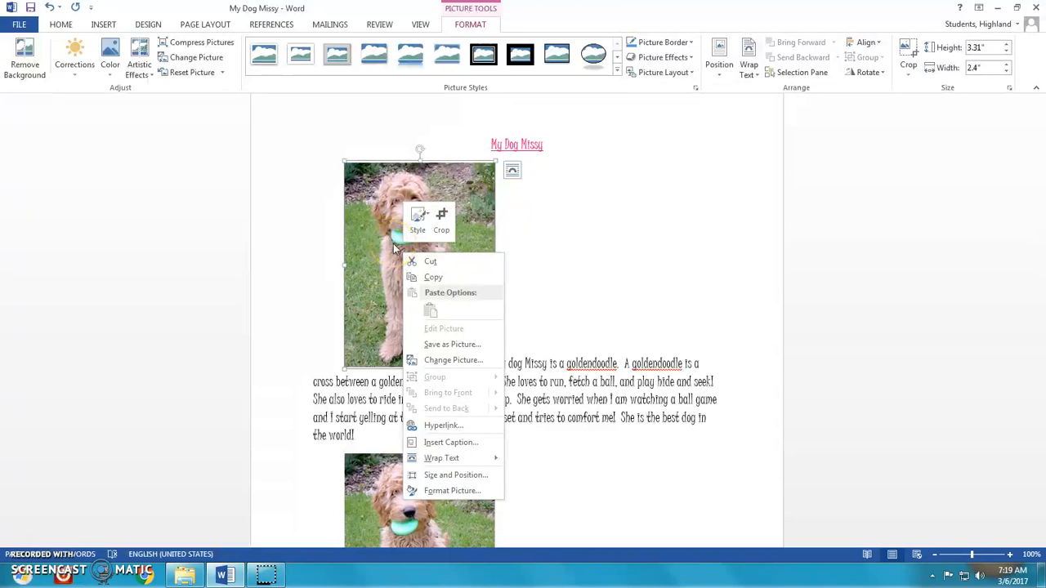
click(438, 262)
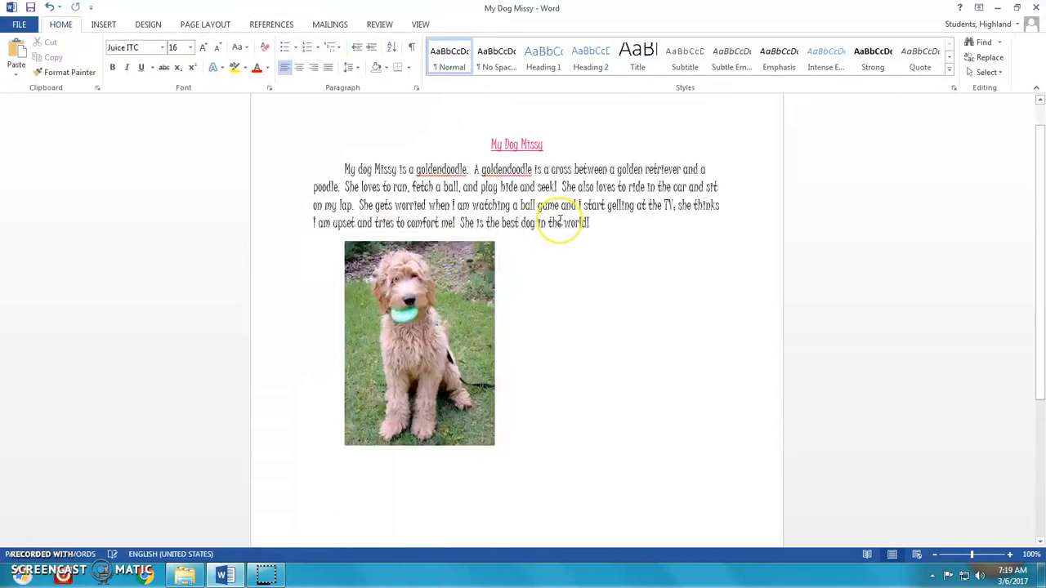
Step: Center the dog picture below the paragraph
click(408, 324)
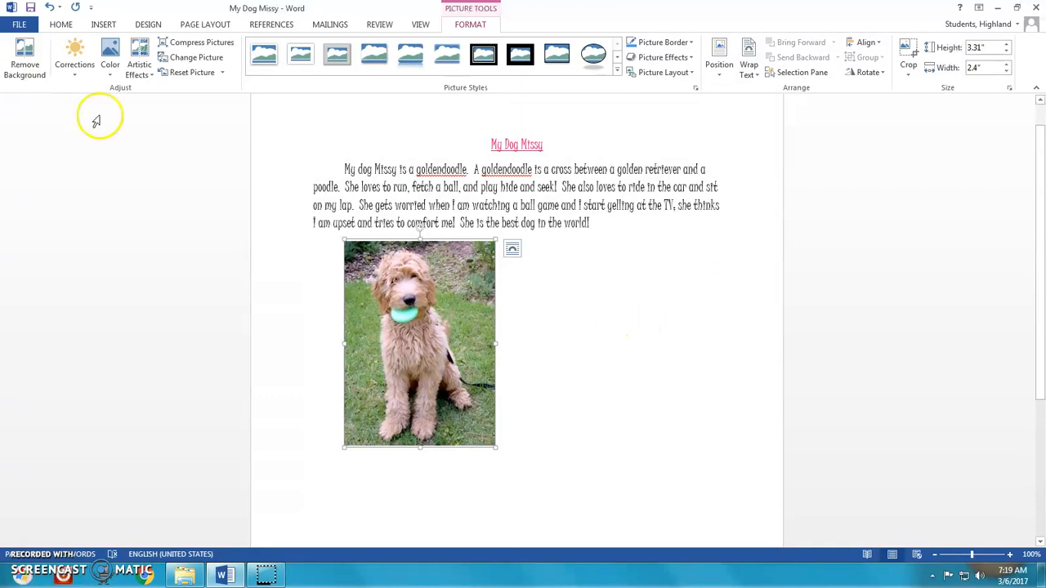
click(61, 25)
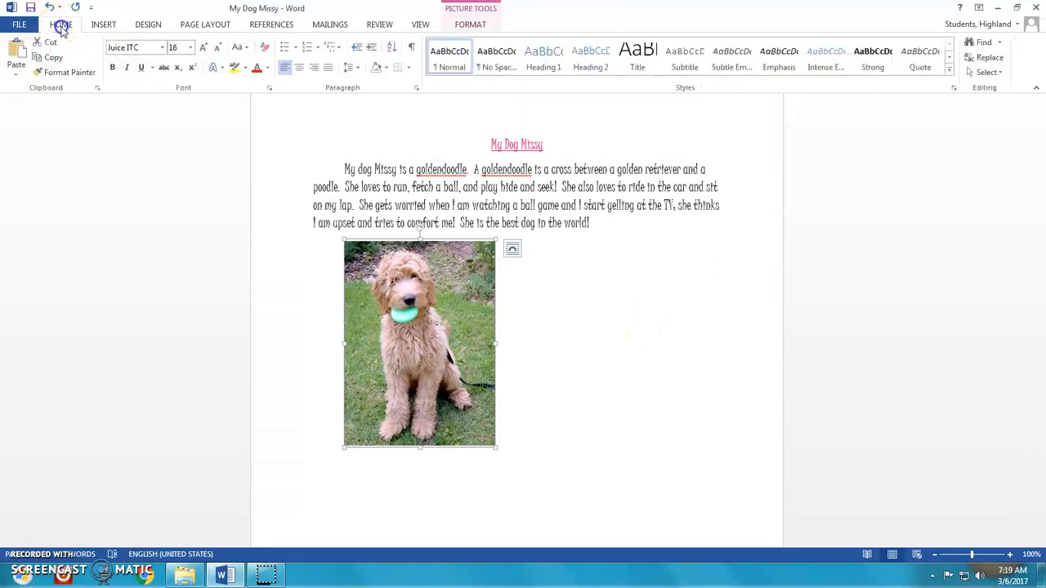
click(301, 68)
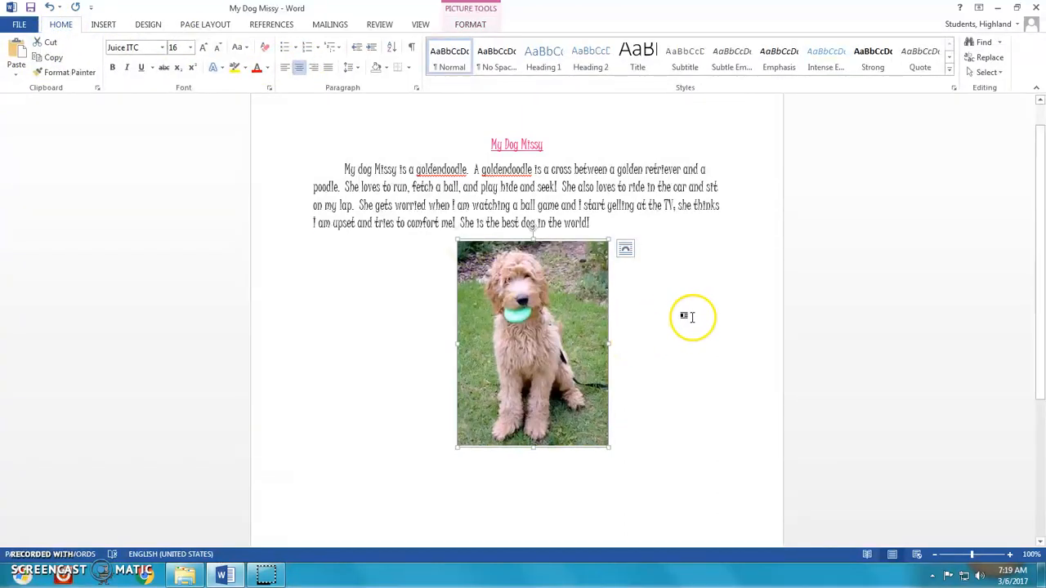
Step: Add two blank lines between the end of the paragraph and the dog picture
click(605, 221)
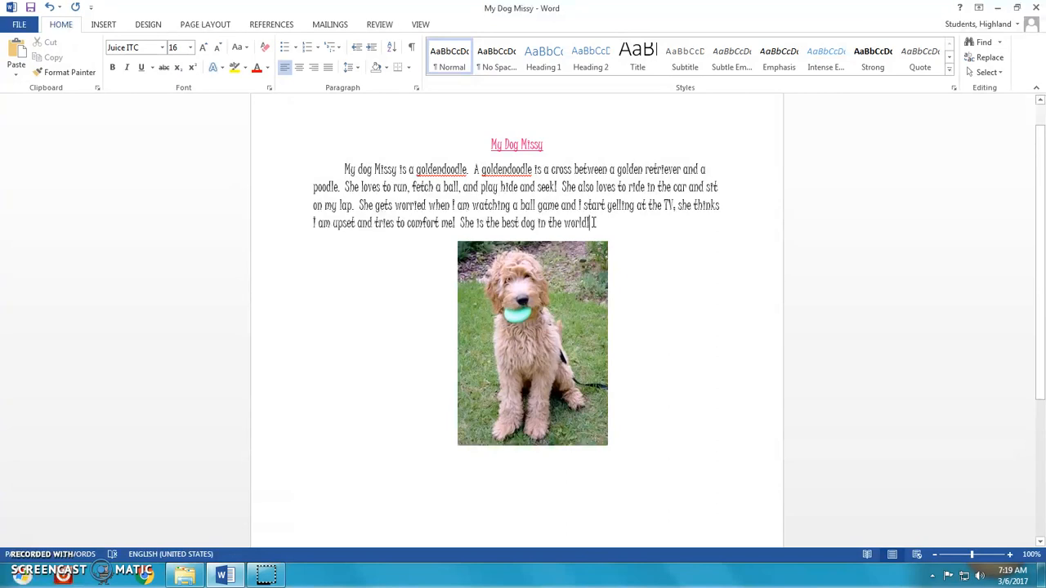
key(Return)
key(Return)
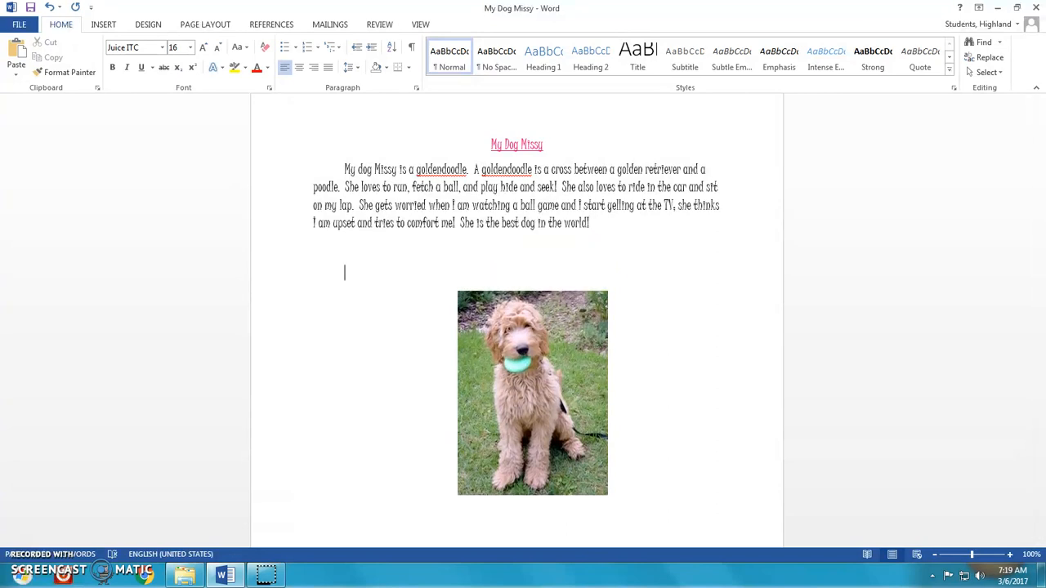